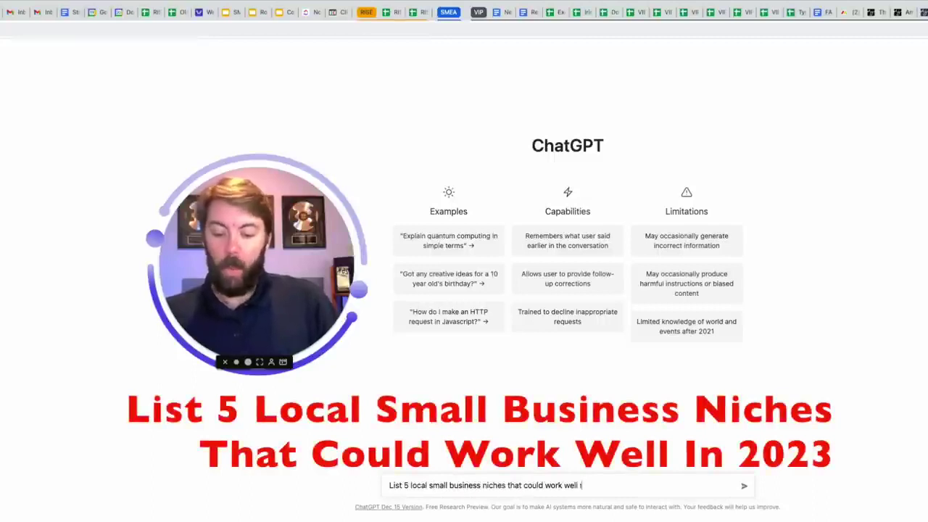
# - Send the prompt asking for five local small business niches for 2023
pyautogui.write('n 2023')
pyautogui.press('Return')
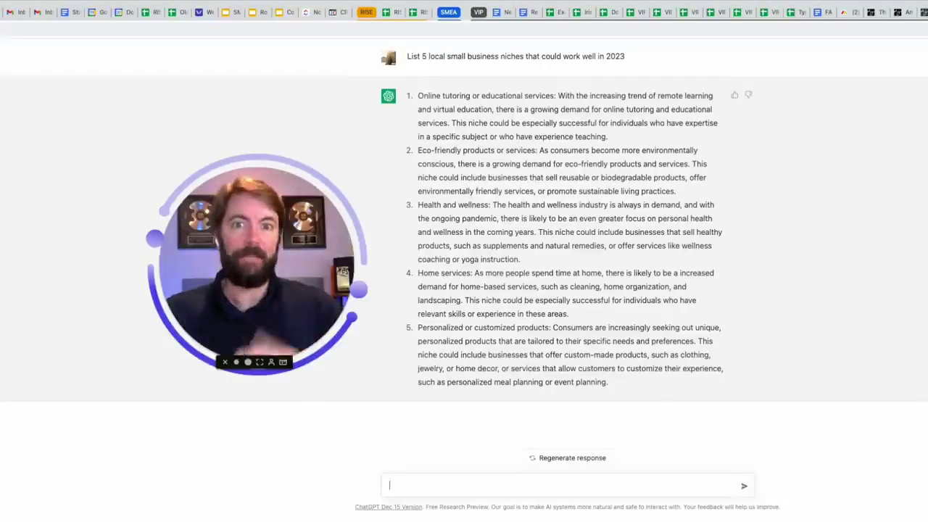
# - Ask ChatGPT to niche down to 5 local brick-and-mortar service businesses
pyautogui.write('Niche down to 5 local brick and morta')
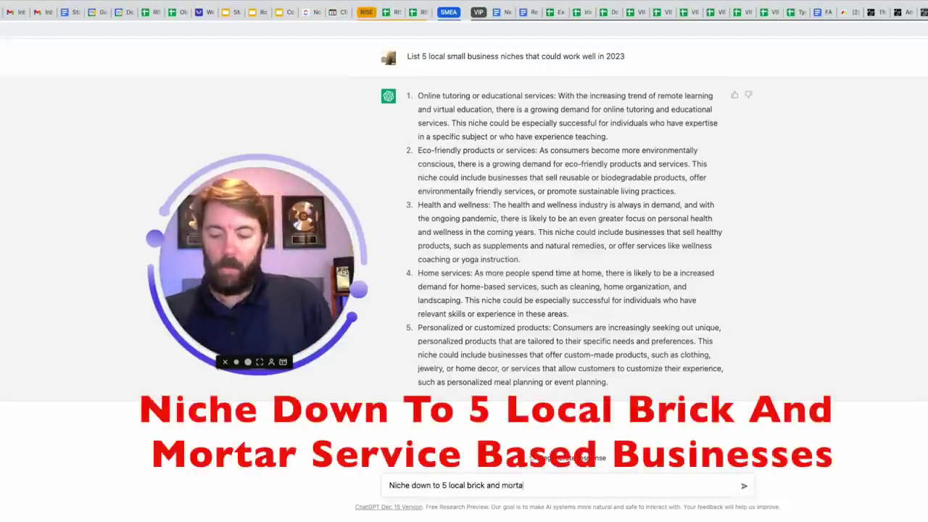
pyautogui.write('sed businesses')
pyautogui.press('Return')
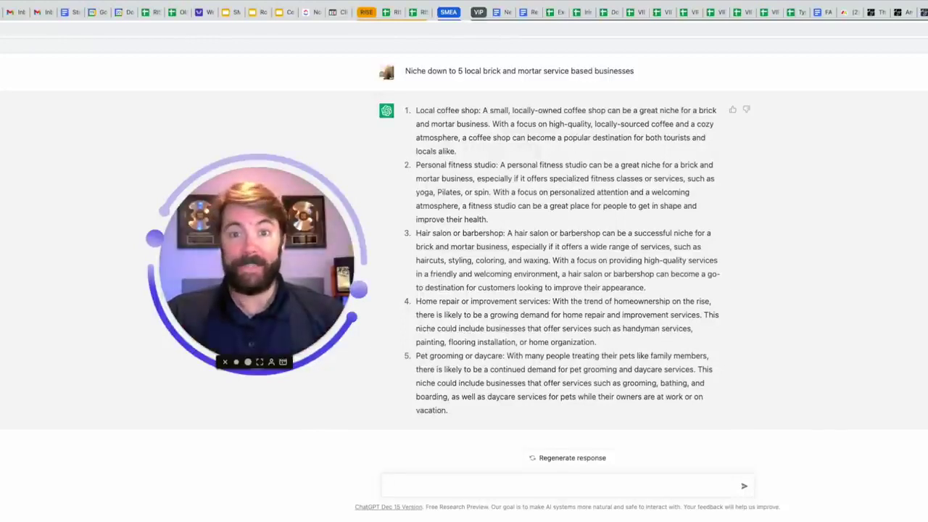
pyautogui.write('Come')
pyautogui.write(' up with a witty marketing agency name for pet gr')
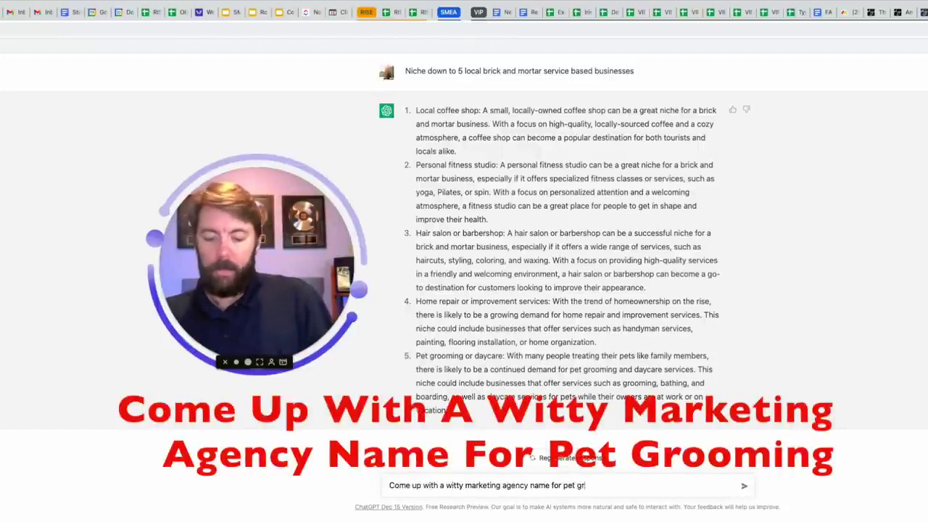
pyautogui.write('ooming')
# - Get a witty pet grooming agency name, Paws & Polish, plus five more alternatives
pyautogui.press('Return')
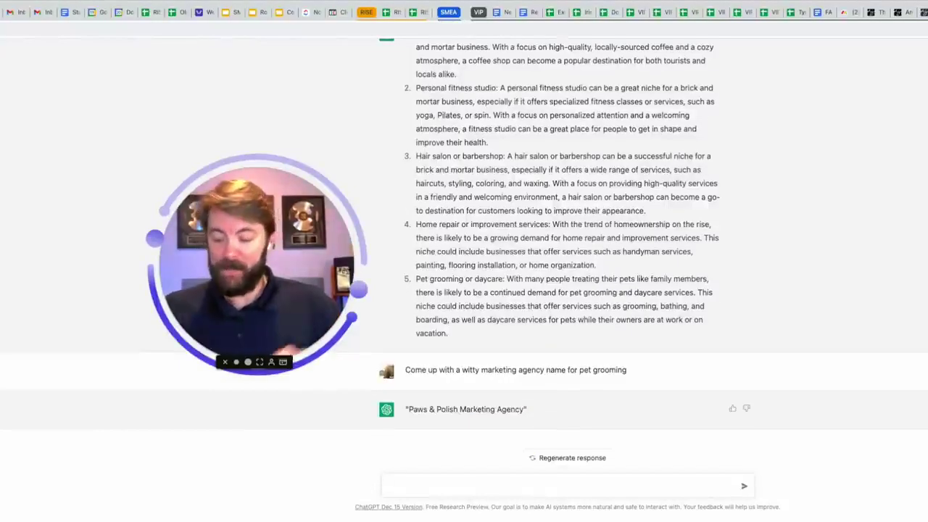
pyautogui.write('Come up with 5 more')
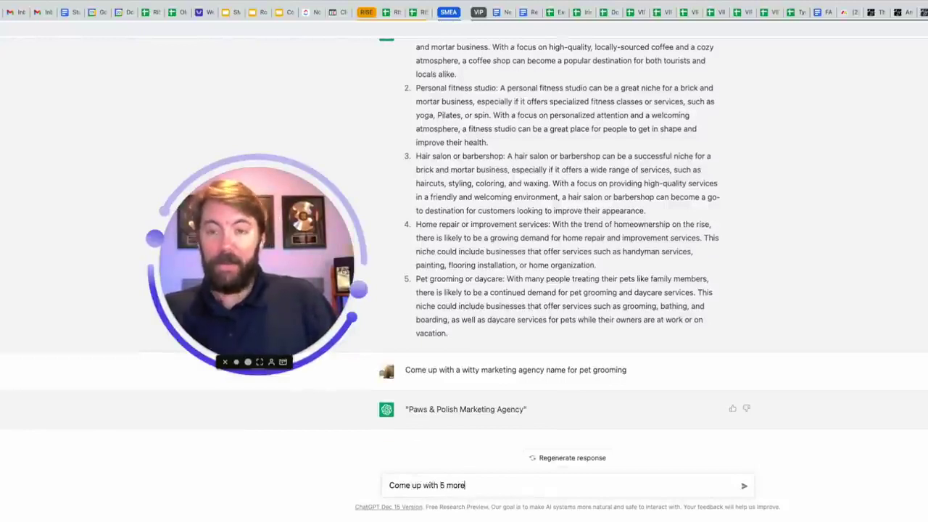
pyautogui.press('Return')
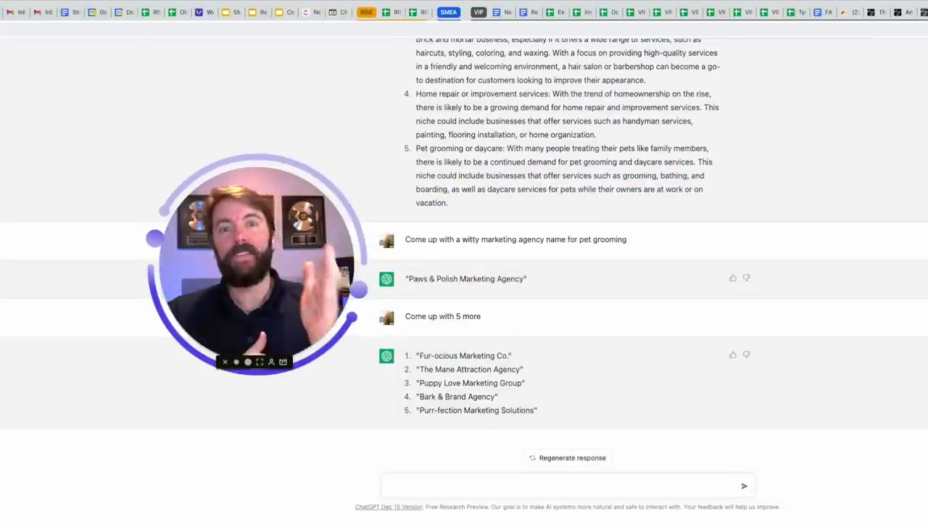
pyautogui.write('write a ')
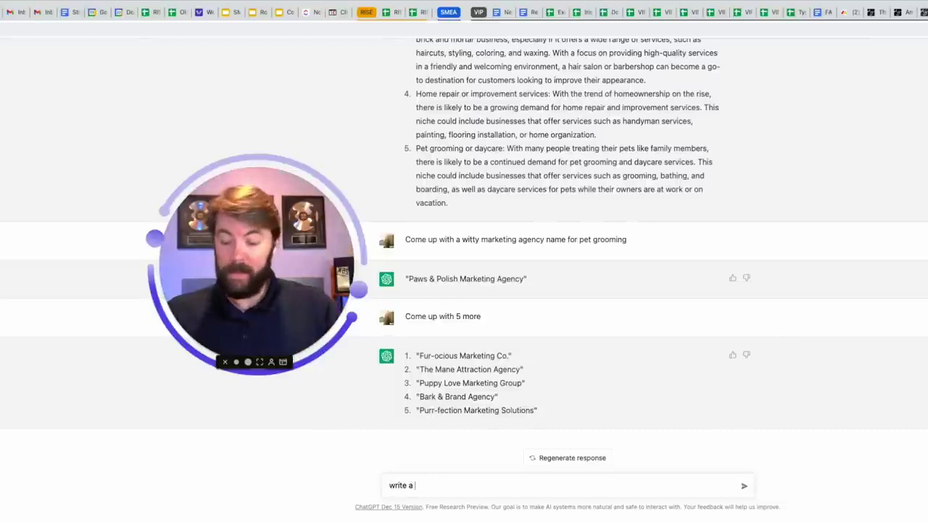
pyautogui.write('soci')
pyautogui.write('al media ad for this')
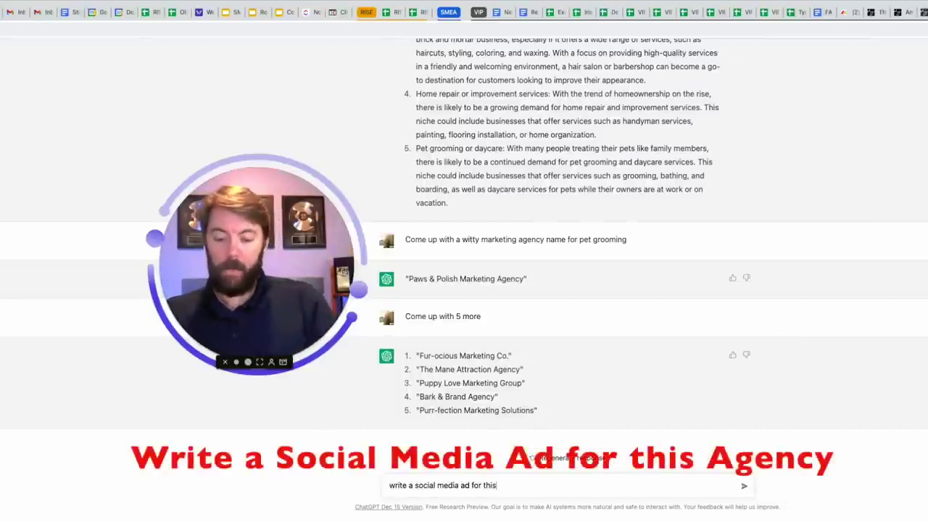
pyautogui.write(' agency')
# - Request a social media ad for the agency and review the revised Mane Attraction ad and hashtags
pyautogui.press('Return')
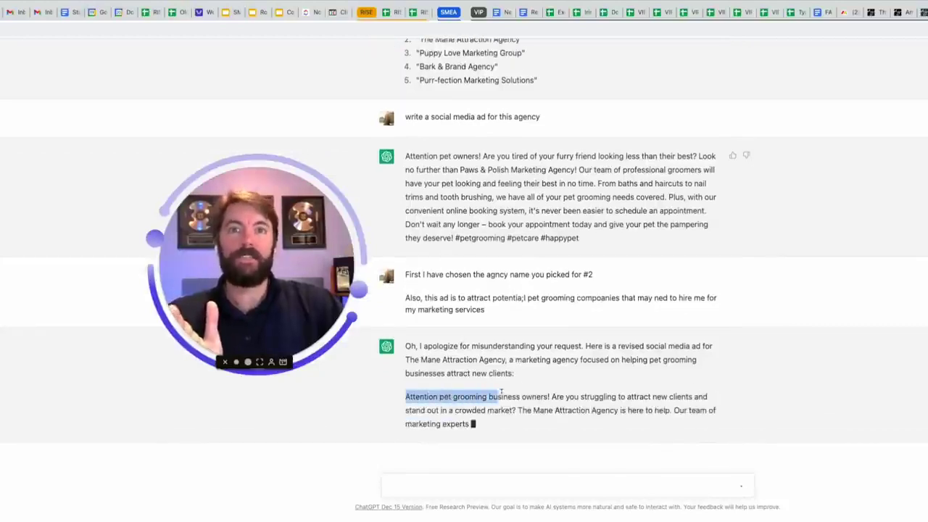
pyautogui.moveTo(417, 396); pyautogui.dragTo(705, 369)
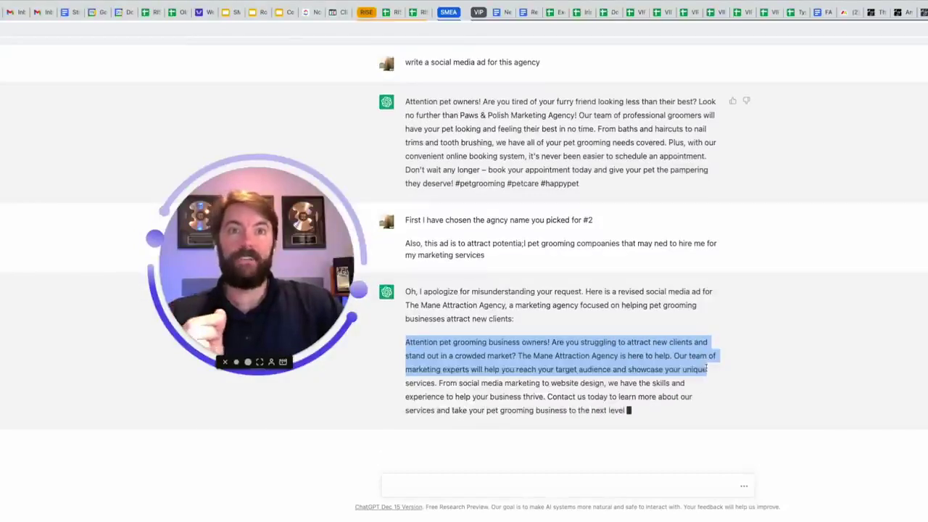
pyautogui.moveTo(707, 370); pyautogui.dragTo(711, 412)
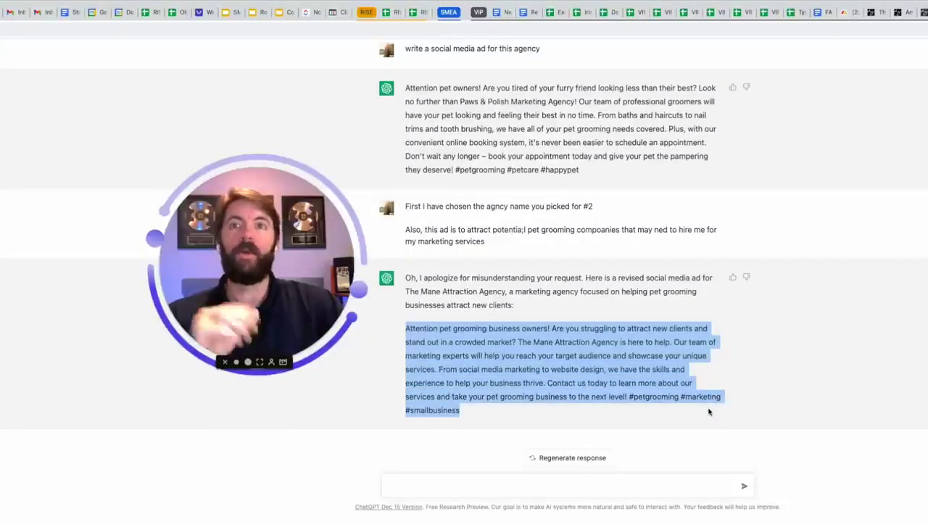
pyautogui.click(620, 397)
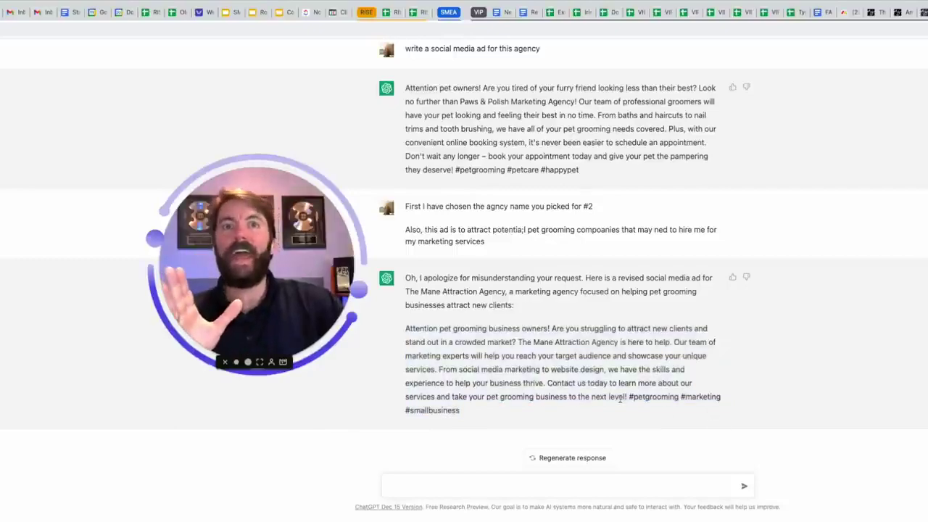
pyautogui.moveTo(629, 396); pyautogui.dragTo(647, 413)
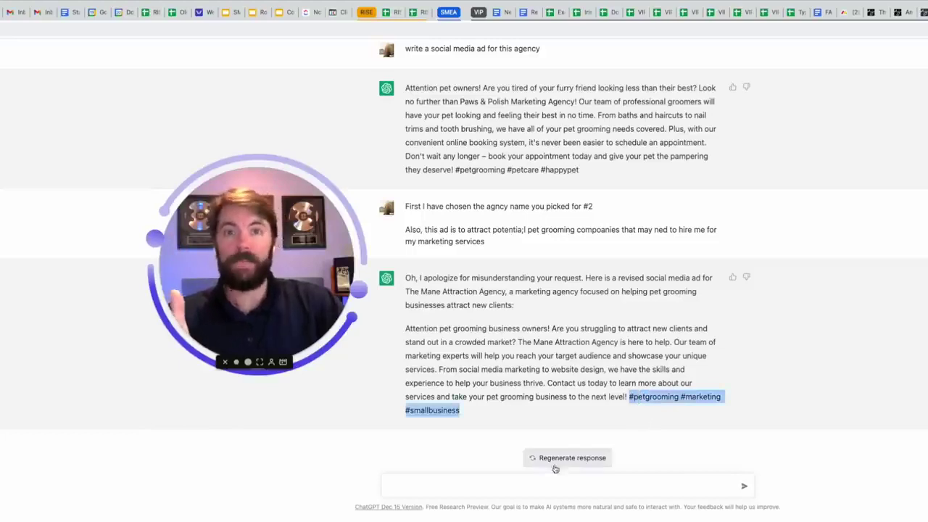
pyautogui.click(389, 485)
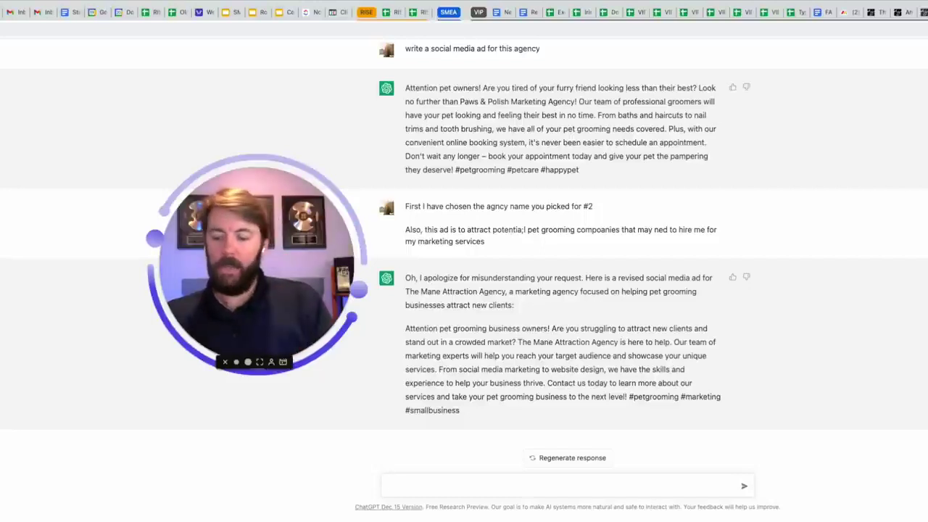
pyautogui.write('Add witnand ')
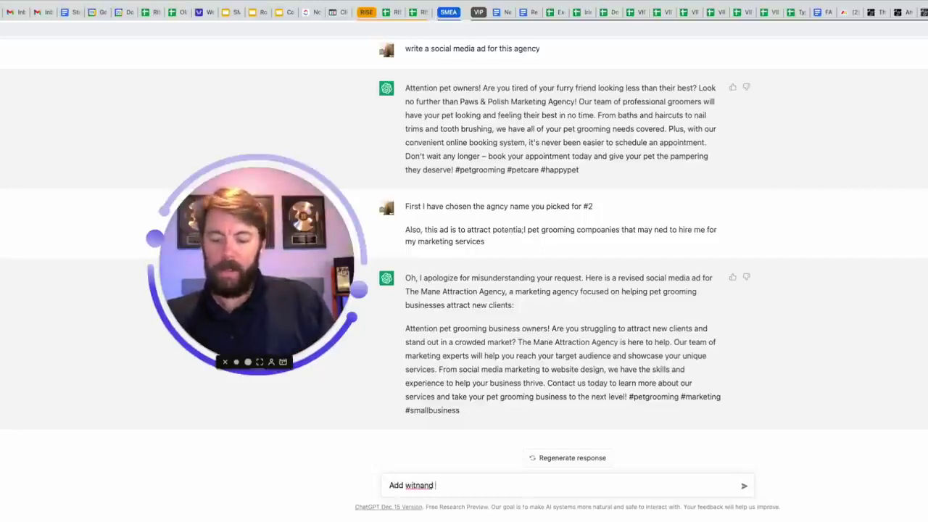
pyautogui.write('humor')
# - Ask to add wit and humor to the ad, then to use it for my agency
pyautogui.press('Return')
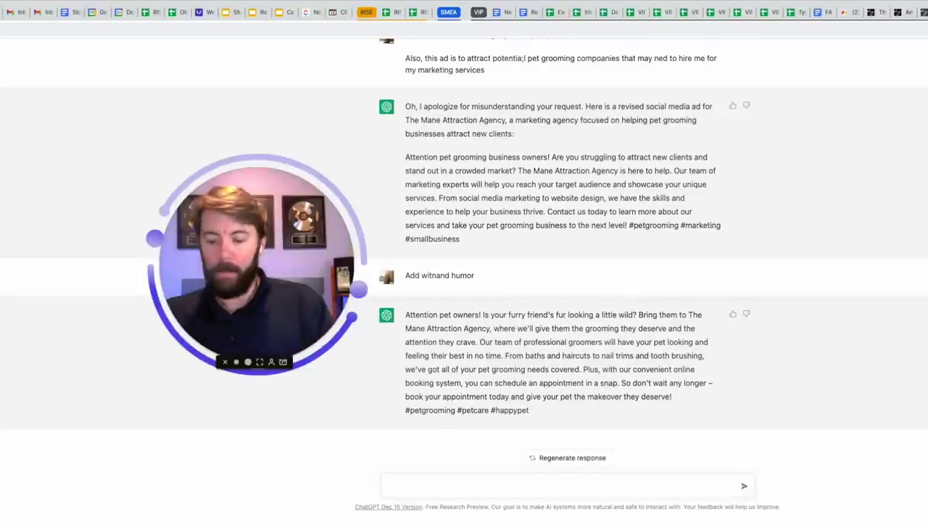
pyautogui.write('Please use for my agency')
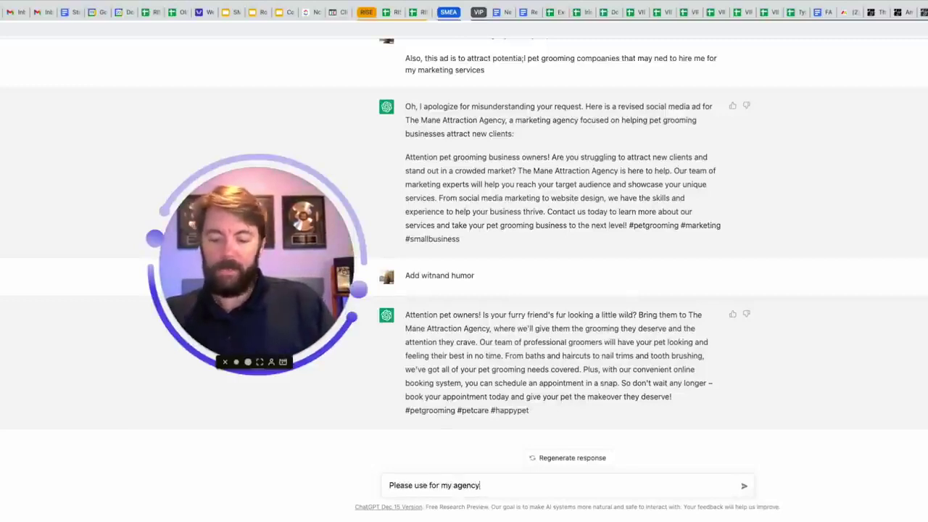
pyautogui.press('Return')
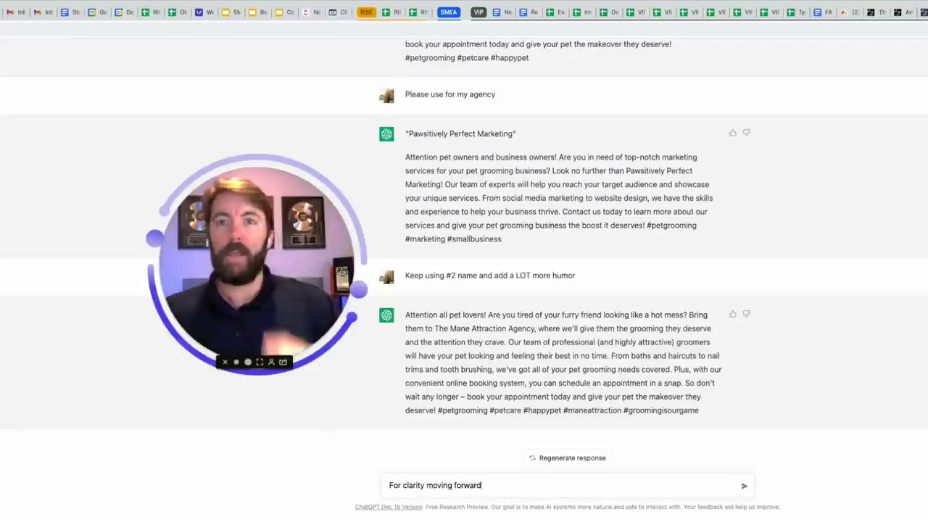
# - Clarify the agency is The Mane Attraction Agency targeting pet groomers, and review the reply
pyautogui.write(', my age')
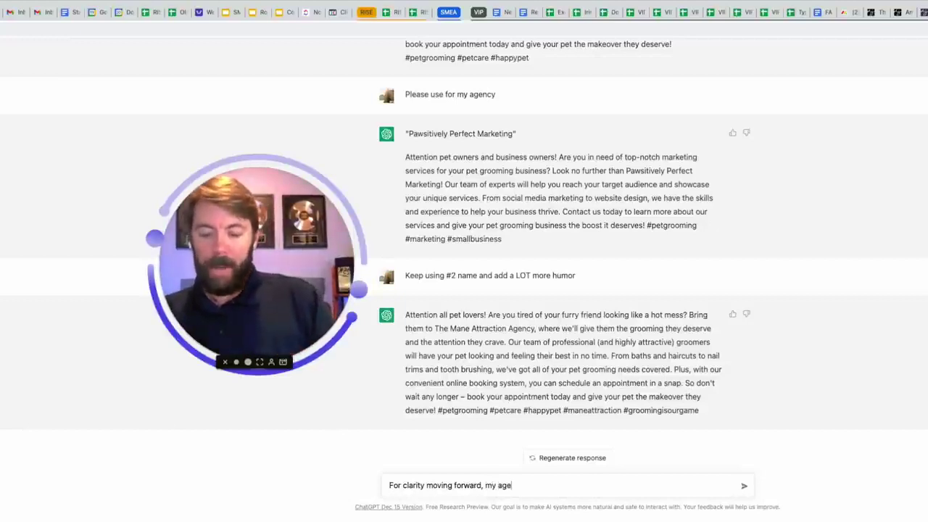
pyautogui.write('ncy is called t')
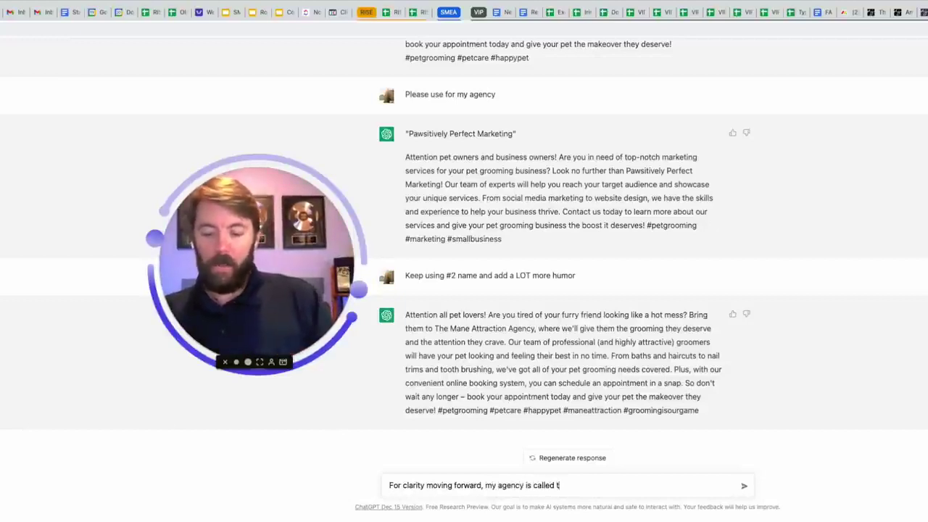
pyautogui.write('he Mane Atraction Agenmcy, and I am')
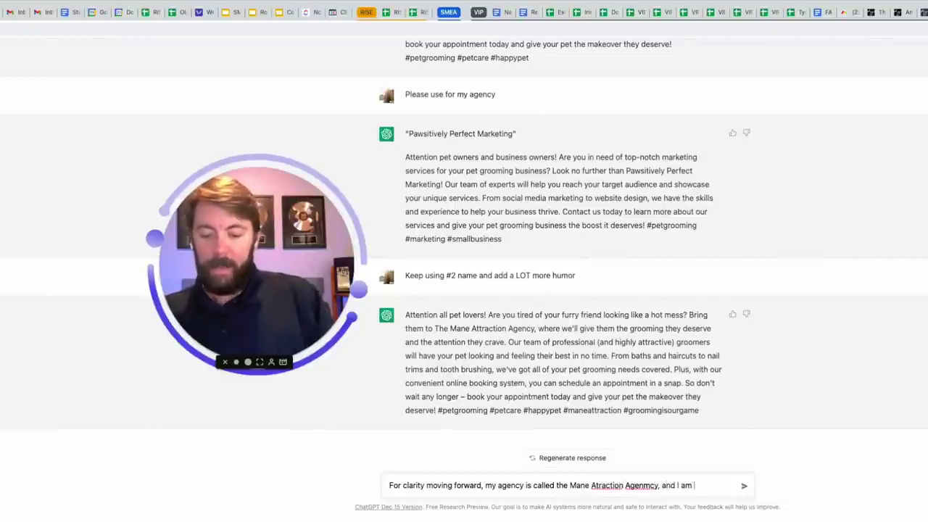
pyautogui.write('ate ads to attract pet groomers')
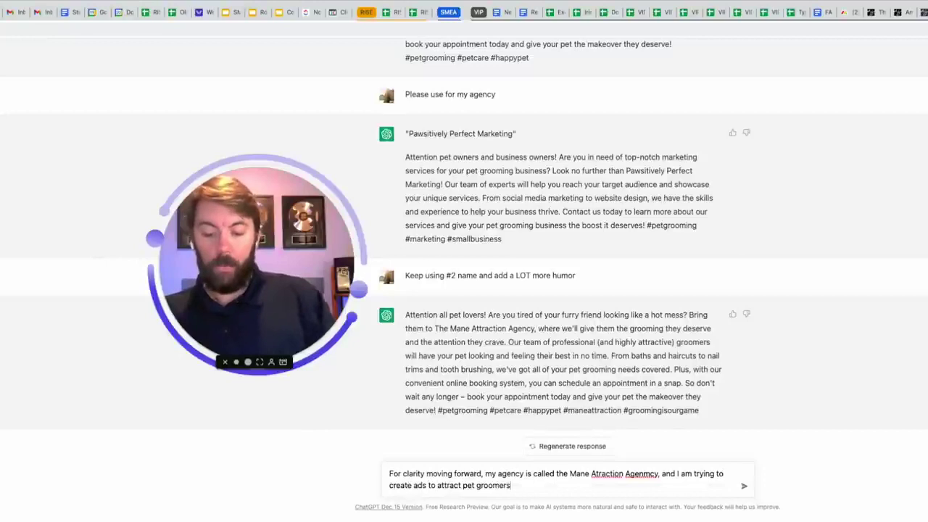
pyautogui.press('Return')
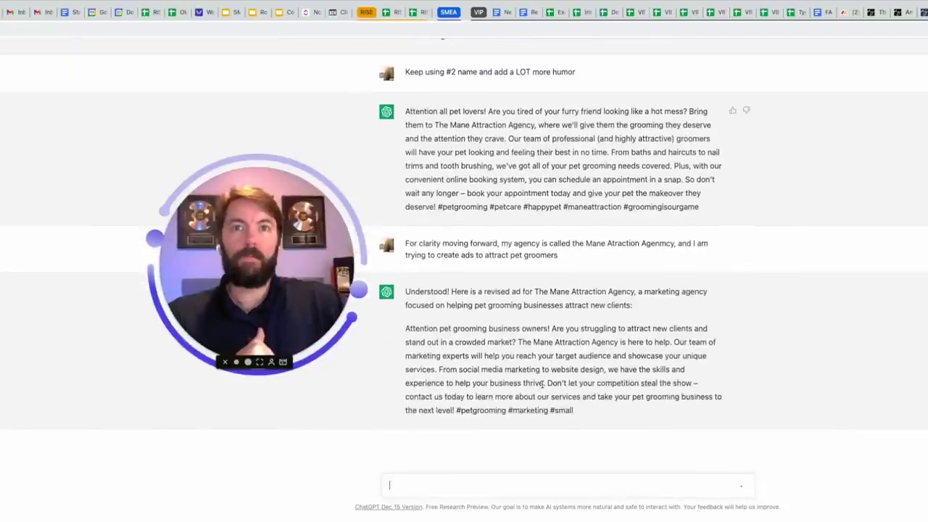
pyautogui.moveTo(547, 382)
pyautogui.mouseDown()
pyautogui.moveTo(684, 394)
pyautogui.moveTo(698, 383)
pyautogui.mouseUp()
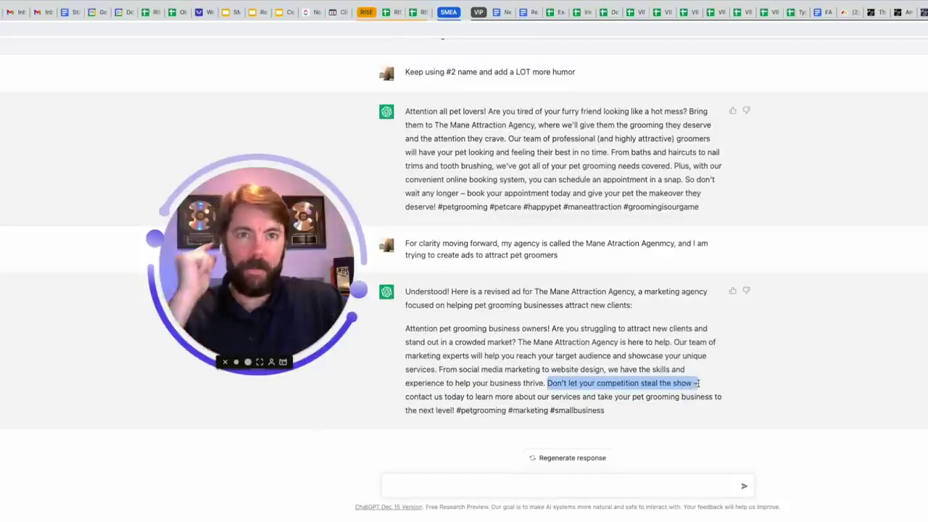
# - Send 'Add a lot more humor' and highlight the #groomingisourgame hashtag in the reply
pyautogui.click(551, 485)
pyautogui.write('Add a lot more humor')
pyautogui.press('Return')
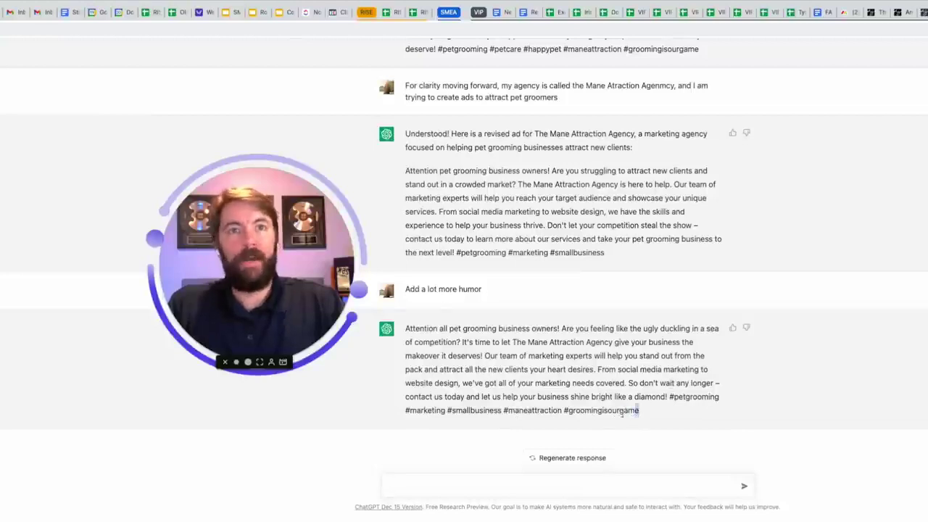
pyautogui.moveTo(621, 413); pyautogui.dragTo(575, 416)
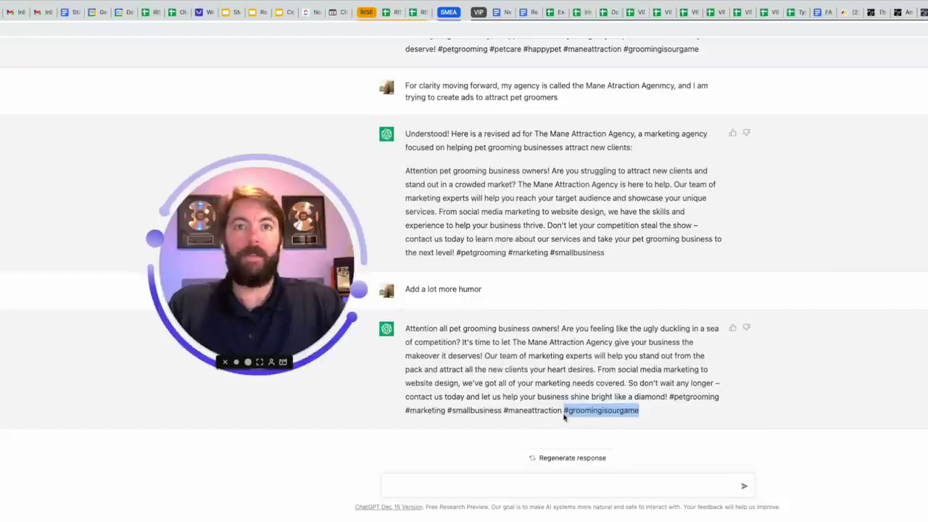
# - Request a landing page headline, then five even wittier headline options
pyautogui.click(550, 485)
pyautogui.write('Now')
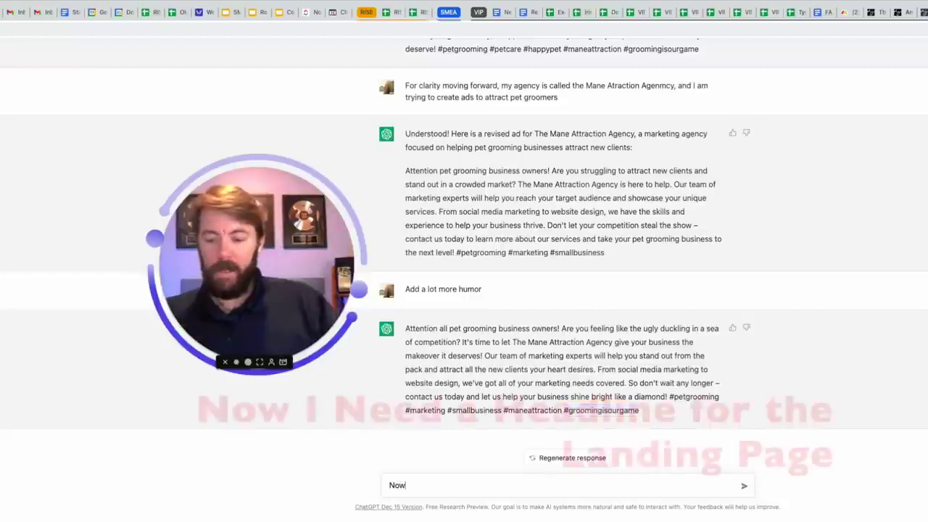
pyautogui.write(' I need a headline for the lan')
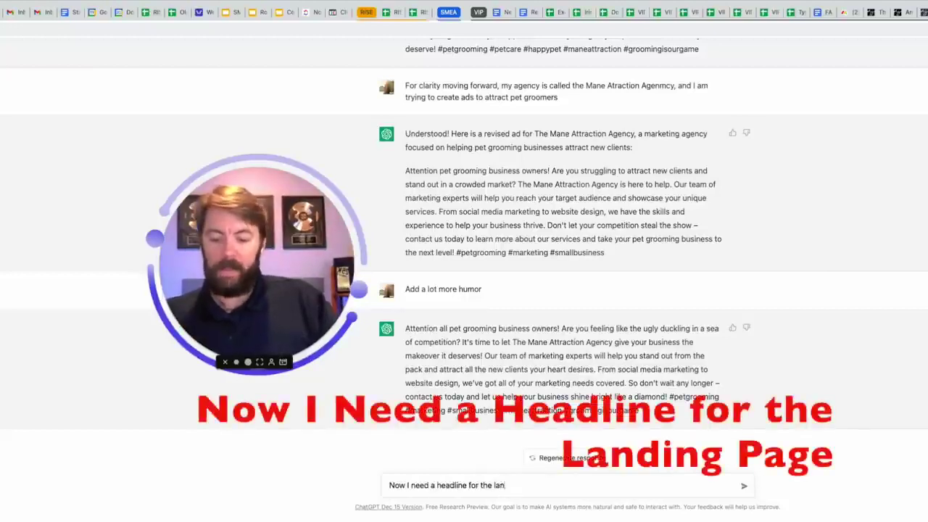
pyautogui.write('ding page')
pyautogui.press('Return')
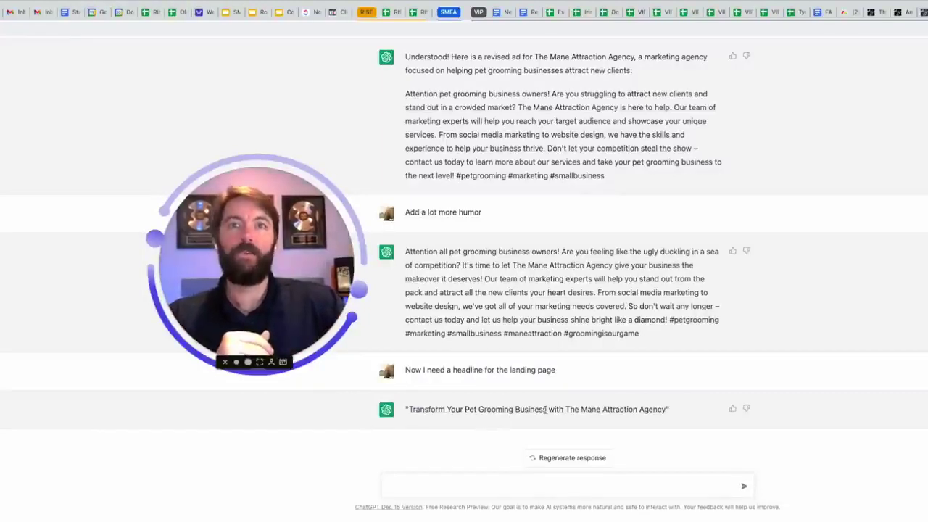
pyautogui.write('Ok, give me ')
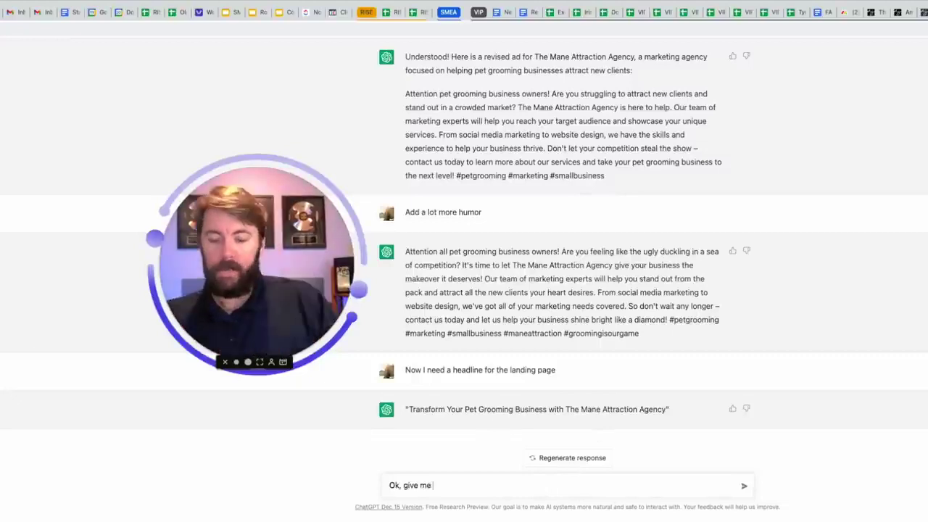
pyautogui.write('5 more and make them')
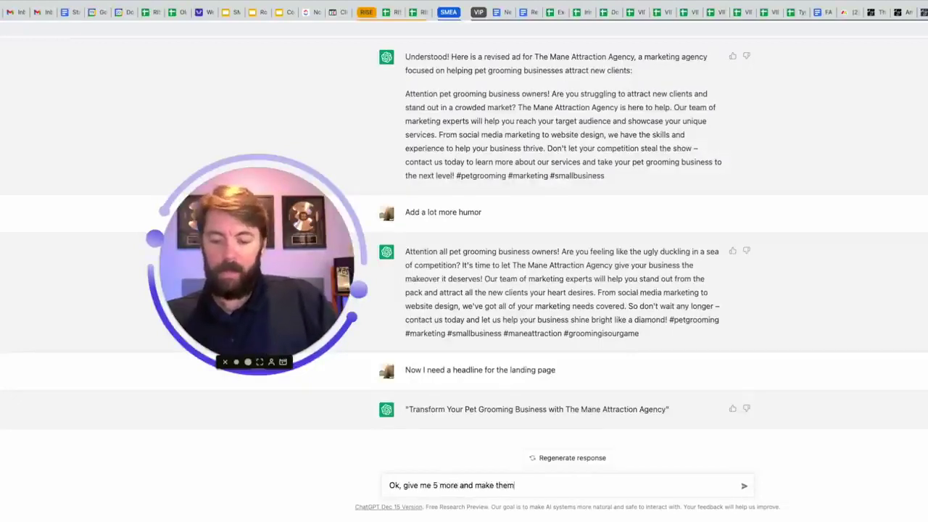
pyautogui.write(' even more witty')
pyautogui.press('Return')
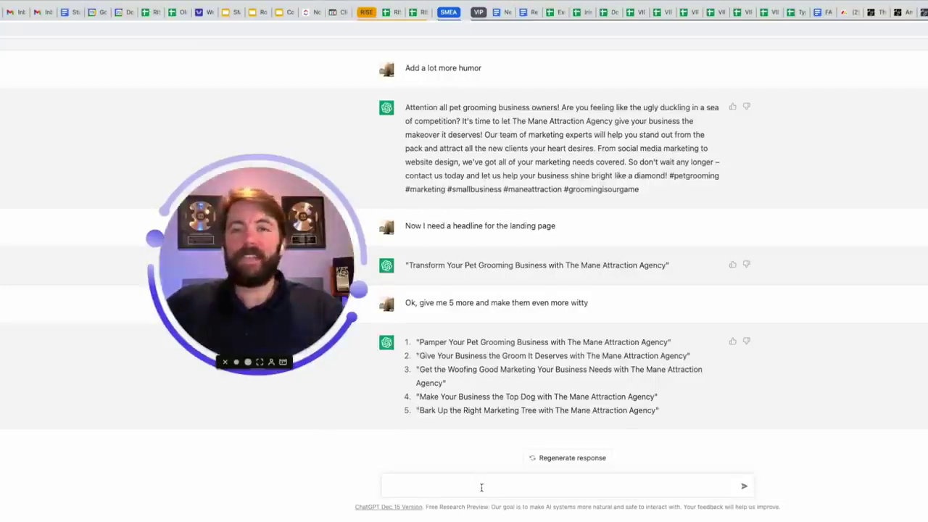
# - Ask for amazing landing-page body copy that entices pet groomers to work with me
pyautogui.write('Give me')
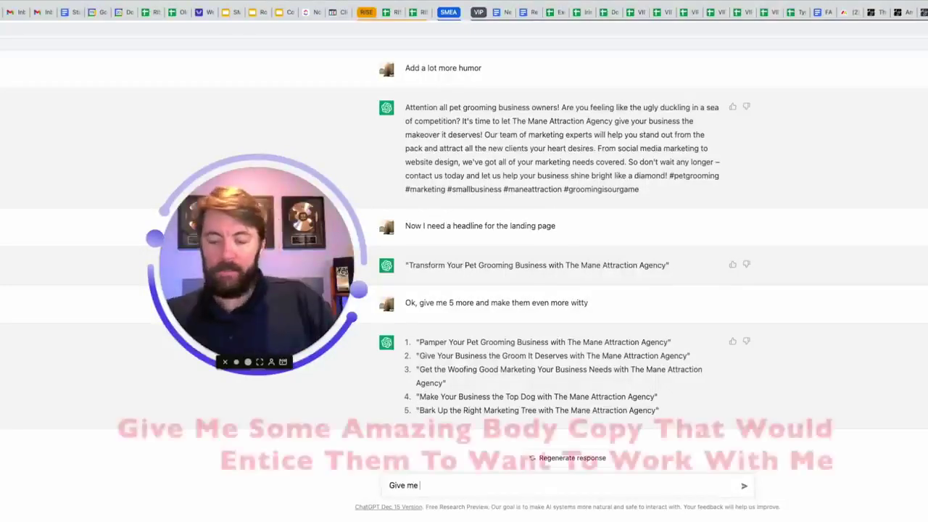
pyautogui.write(' some amazing body copy that')
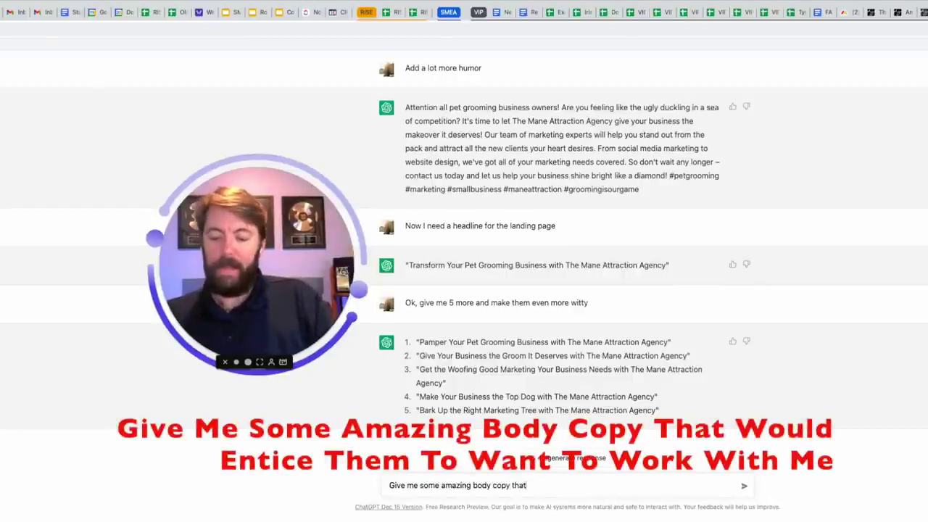
pyautogui.write(' would entice them to want')
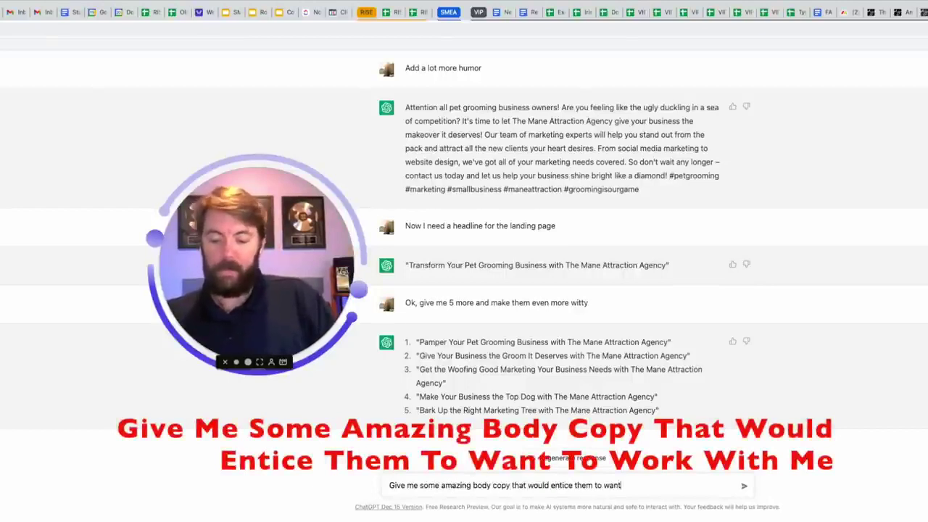
pyautogui.write(' to work wioth me')
pyautogui.press('Return')
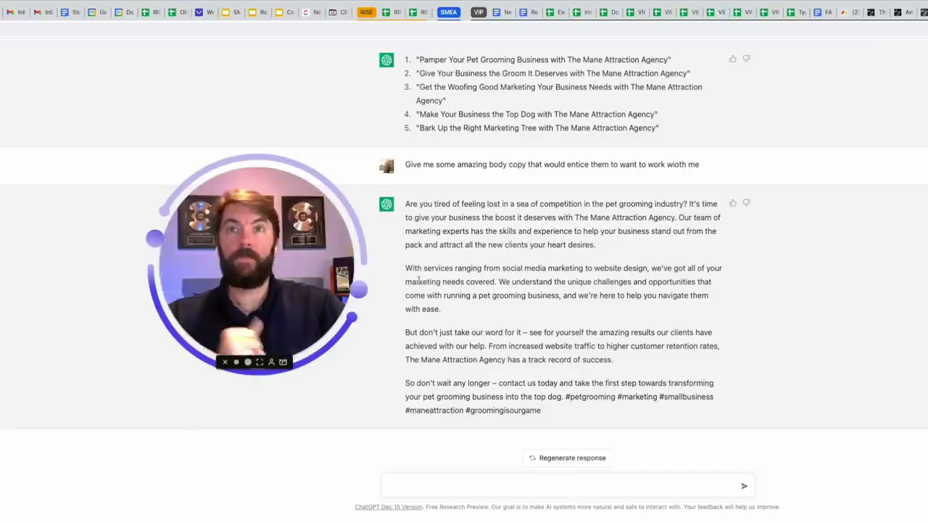
pyautogui.moveTo(428, 213); pyautogui.dragTo(485, 230)
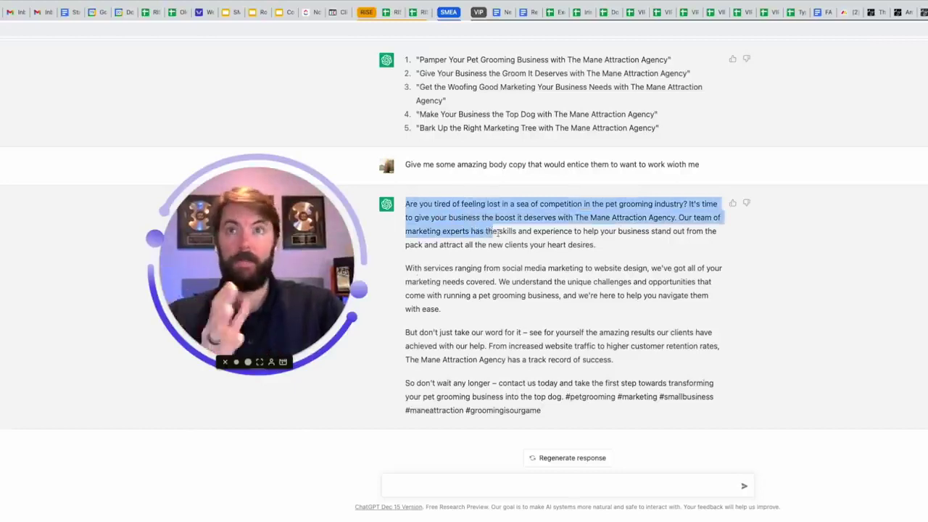
pyautogui.click(404, 269)
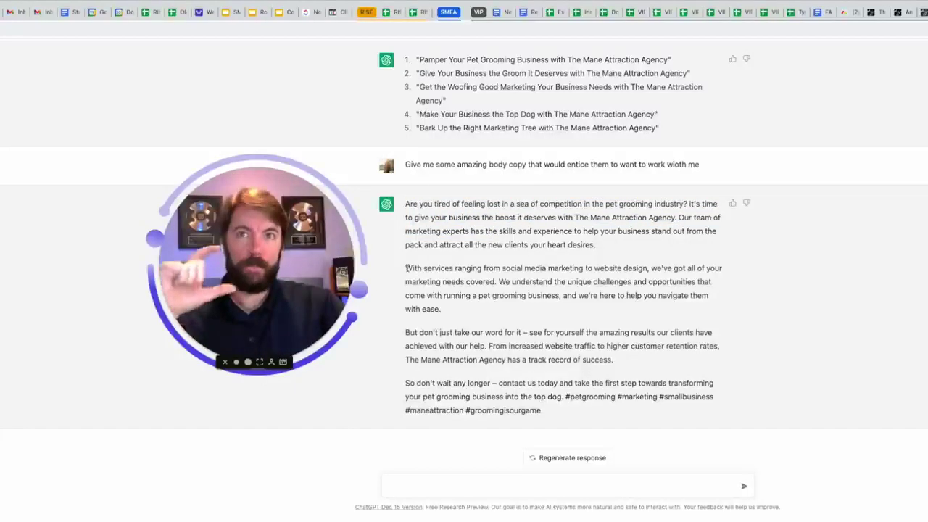
pyautogui.moveTo(407, 268)
pyautogui.mouseDown()
pyautogui.moveTo(669, 268)
pyautogui.moveTo(725, 283)
pyautogui.mouseUp()
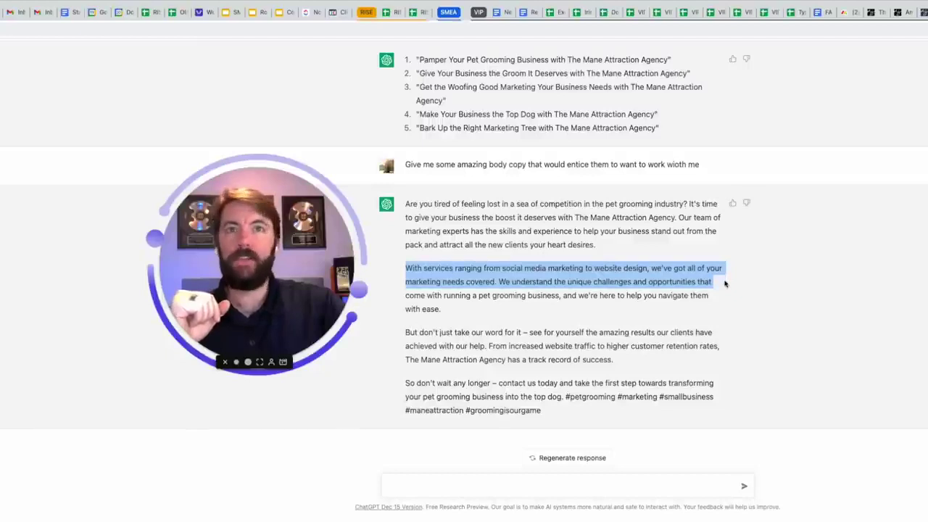
pyautogui.moveTo(724, 284); pyautogui.dragTo(722, 292)
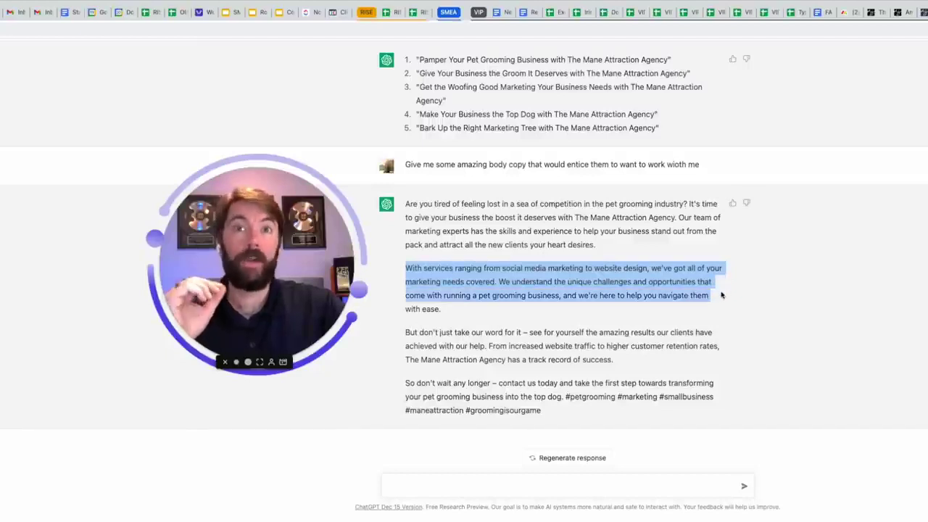
pyautogui.moveTo(722, 295); pyautogui.dragTo(722, 313)
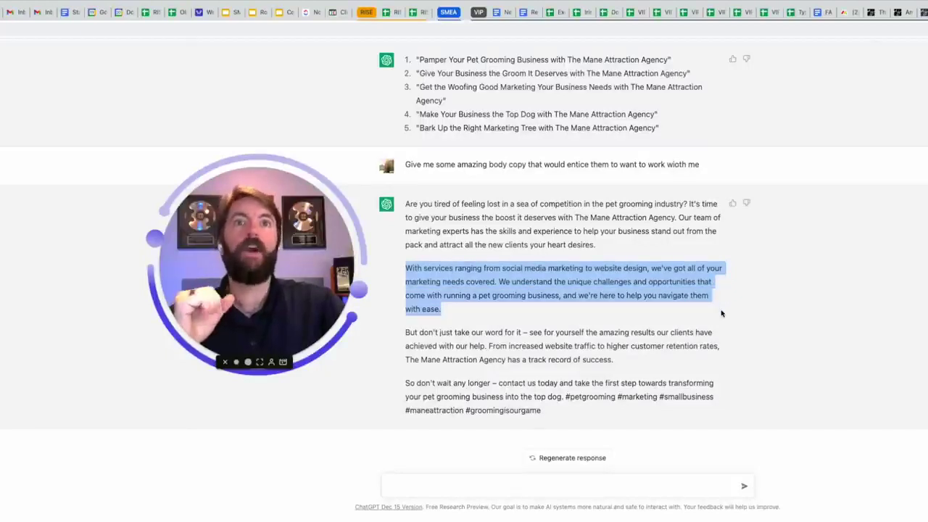
pyautogui.click(503, 482)
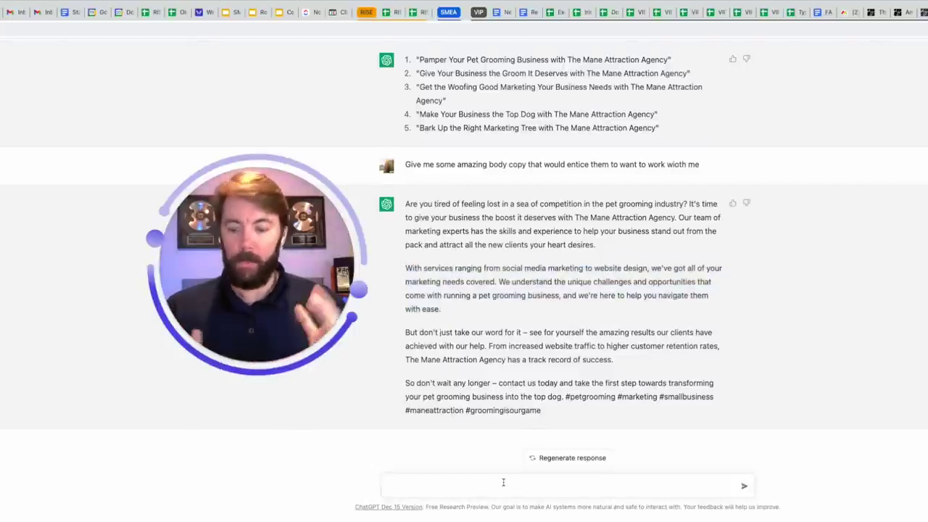
pyautogui.write('come up with a lead magnet for these')
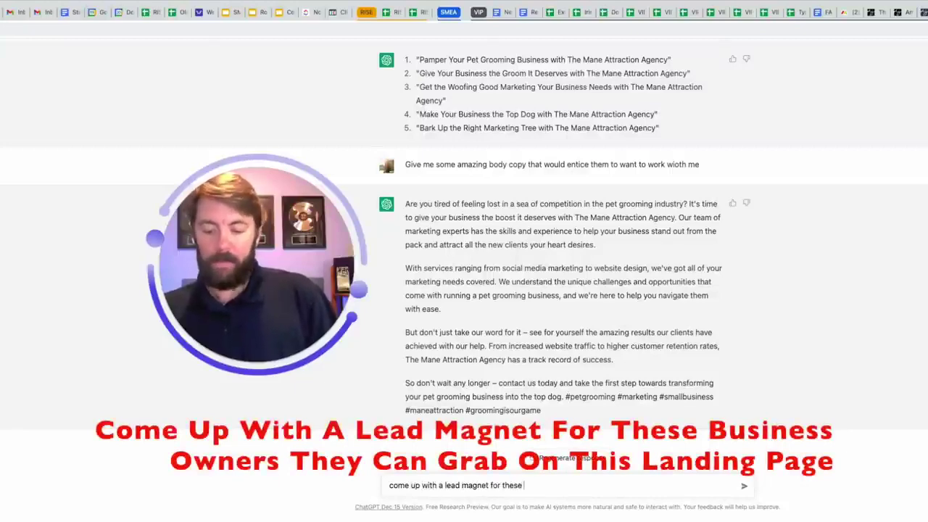
pyautogui.write(' business owners they can grab on t')
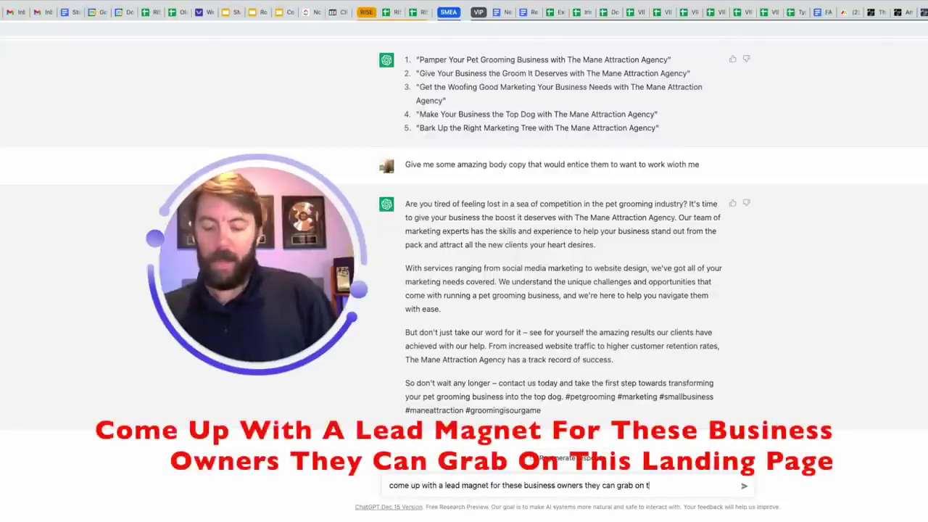
pyautogui.write('his landning page')
# - Send the request for a lead magnet for pet grooming business owners
pyautogui.press('Return')
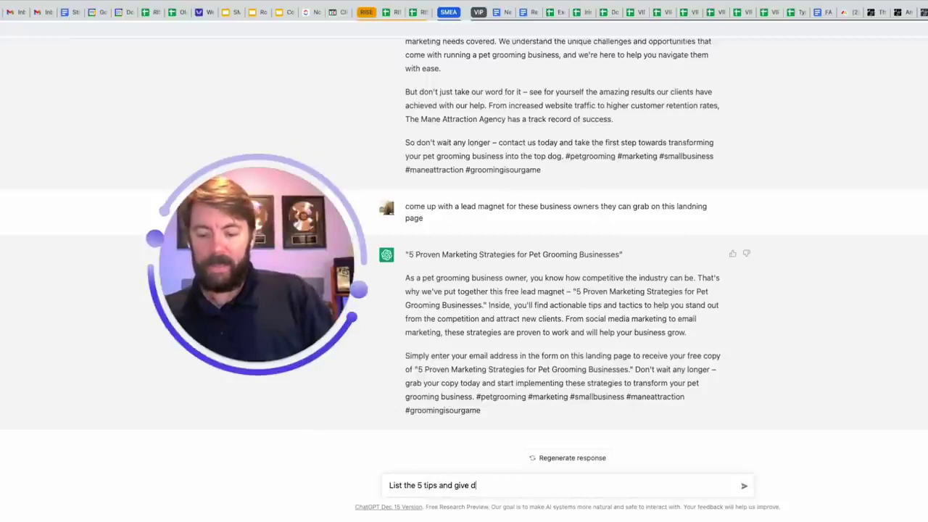
# - Send 'List the 5 tips and give details', then start typing the five-email sequence request
pyautogui.write('ls')
pyautogui.press('Return')
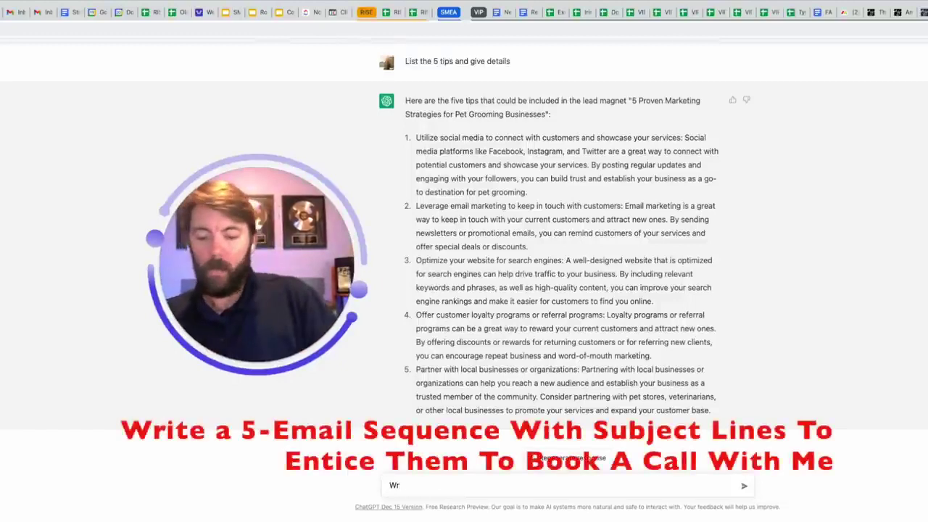
pyautogui.write('Write a 5-email sequebn')
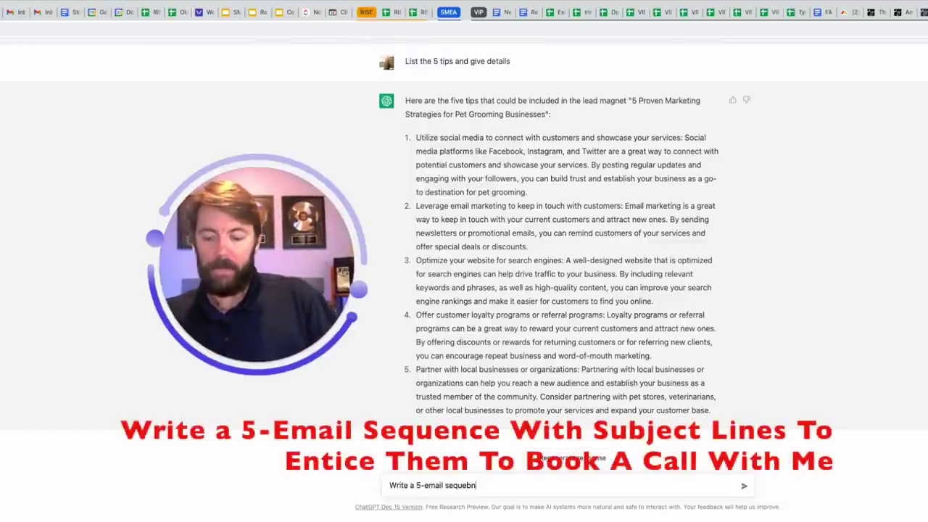
pyautogui.write('ce with subject lines to attract these prospect')
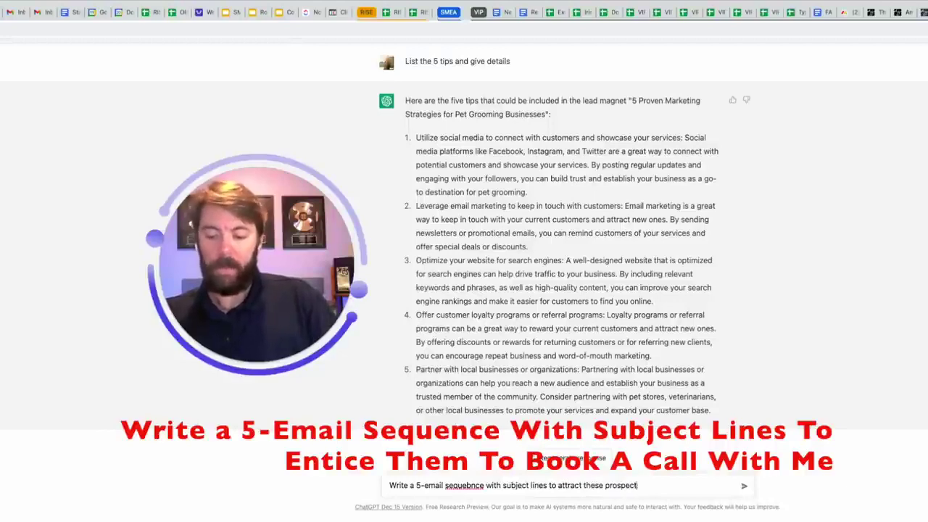
pyautogui.write(' a call')
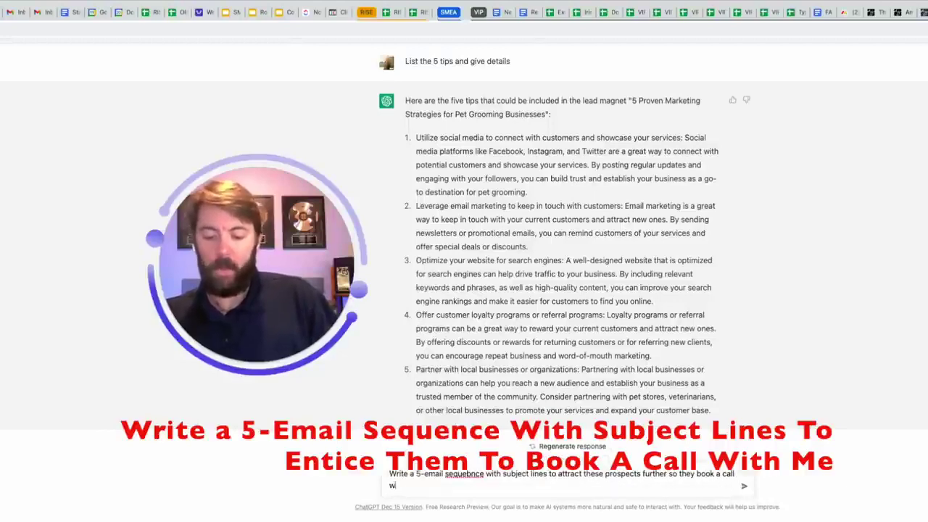
pyautogui.write(' with me')
# - Send the five-email book-a-call sequence request, then paste Email 1's subject line into a new message
pyautogui.press('Return')
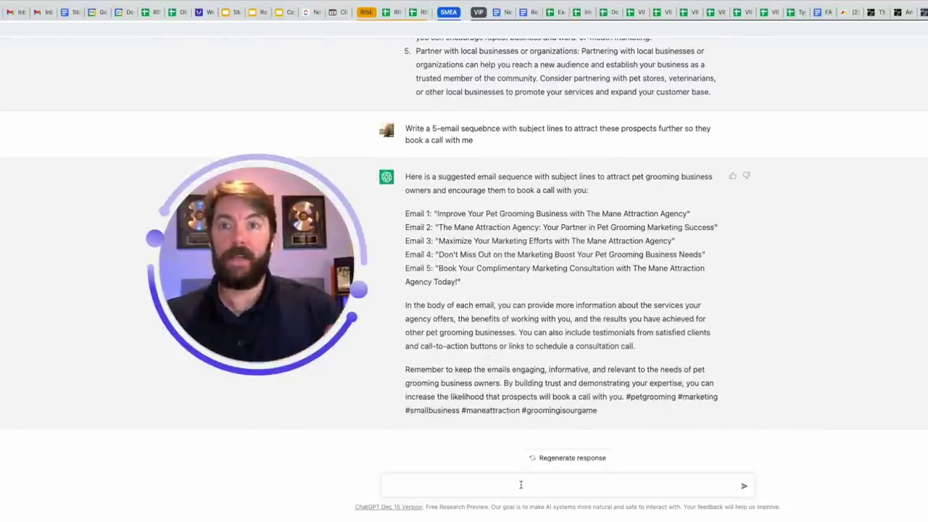
pyautogui.write('Email 1: "Improve Your Pet Grooming Business with The Mane Attraction Agency"')
pyautogui.hotkey('shift', 'Return')
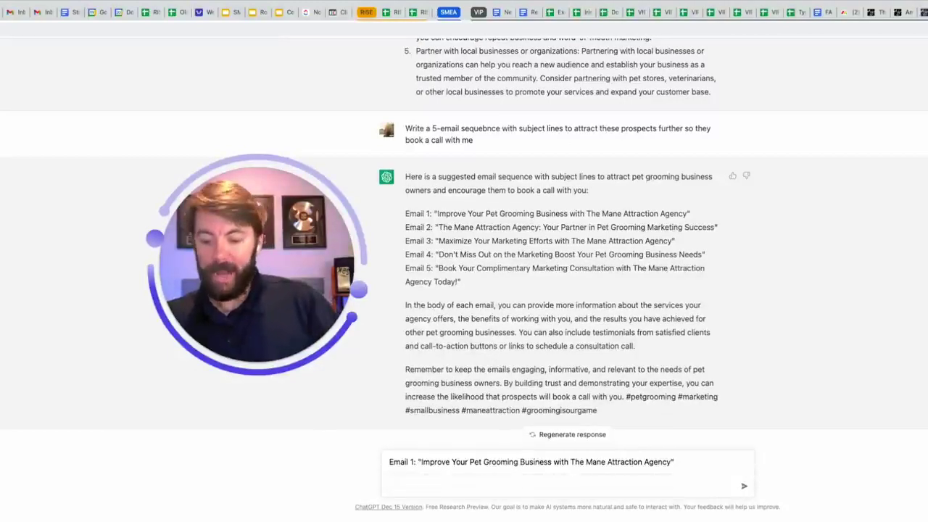
# - Ask ChatGPT to write the body of the first email below its subject line
pyautogui.write('Come up with the email bidy copy')
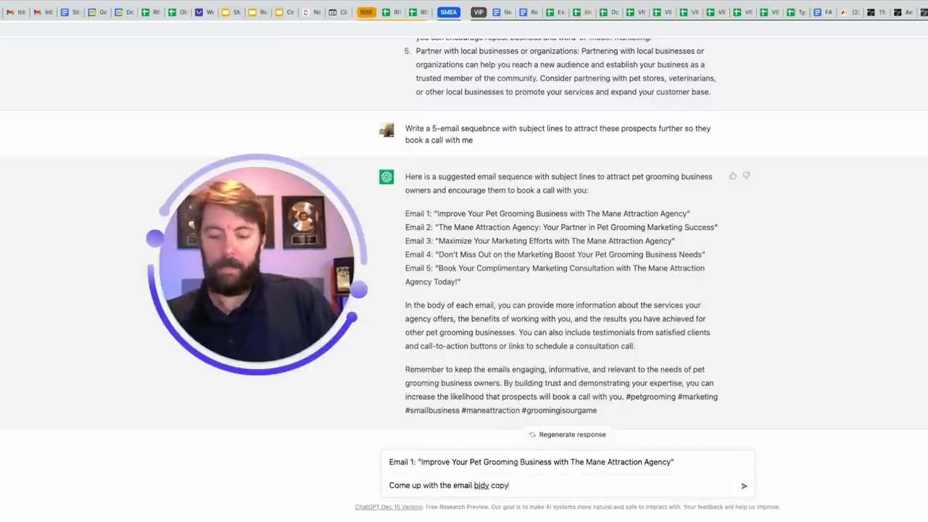
pyautogui.press('Return')
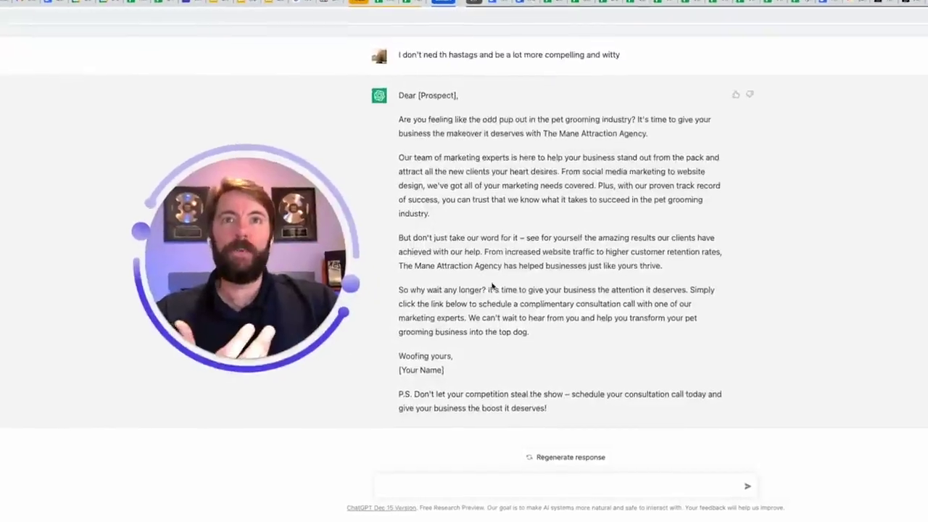
pyautogui.moveTo(389, 392); pyautogui.dragTo(564, 390)
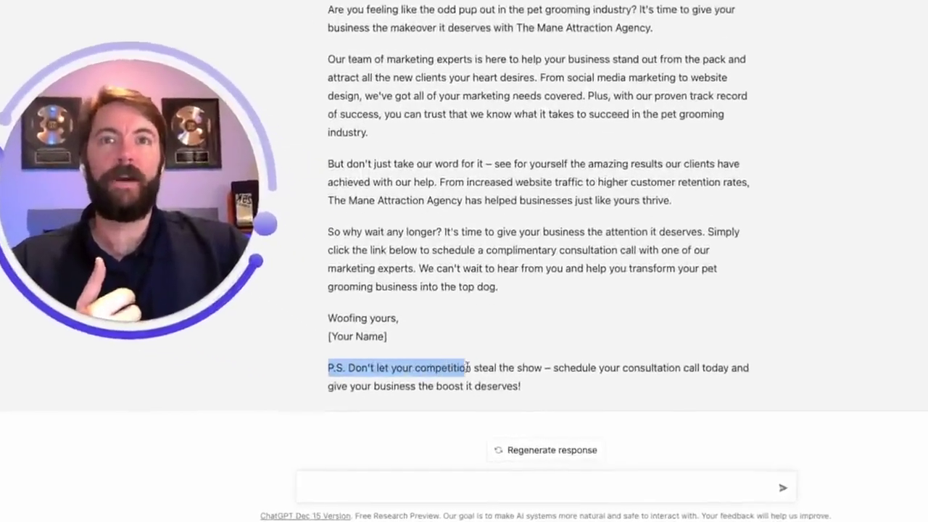
pyautogui.moveTo(540, 357); pyautogui.dragTo(769, 386)
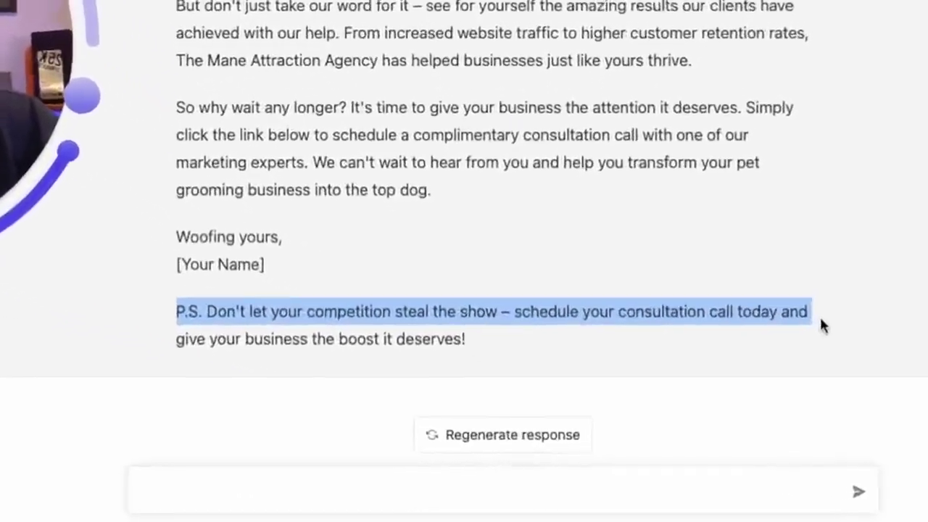